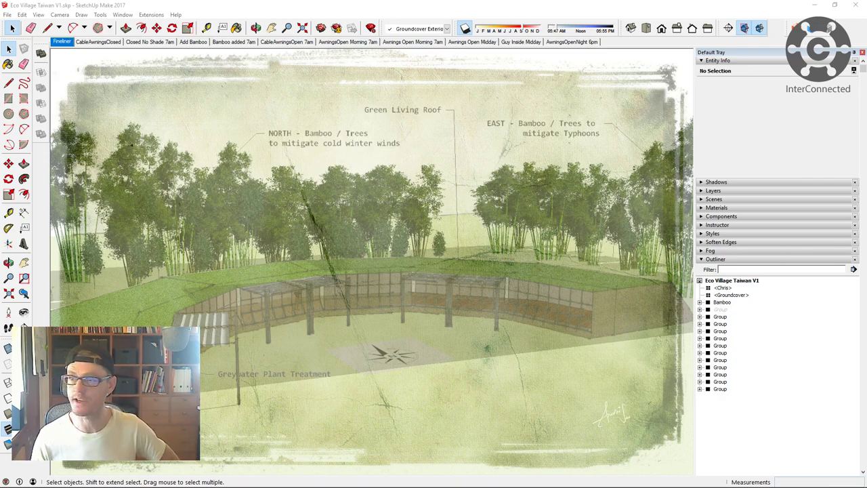
Step: Display Wind Speed.jpg in Photos, with red arrows showing upward wind pressure under the roof overhang
{"action": "mouse_move", "coordinate": [528, 482]}
{"action": "left_click", "coordinate": [741, 480]}
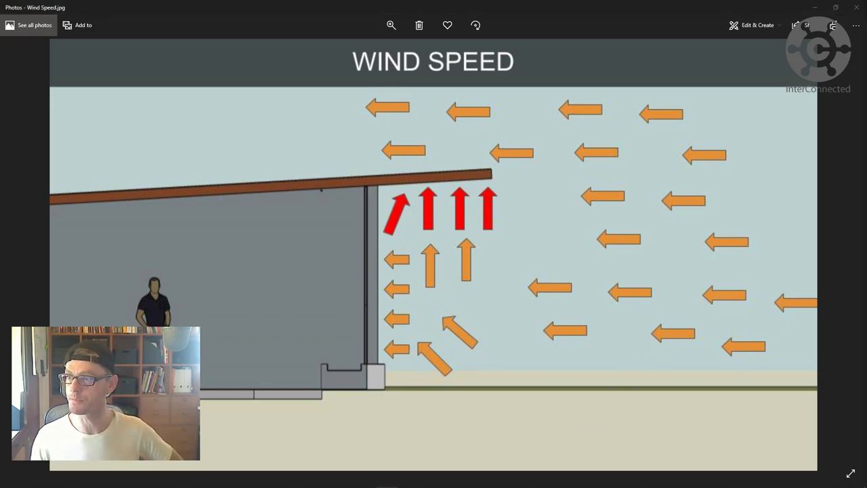
{"action": "mouse_move", "coordinate": [99, 480]}
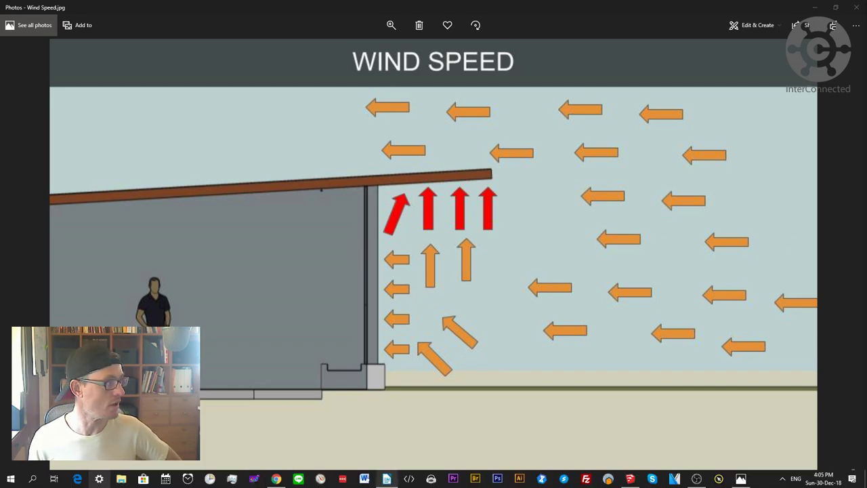
Step: Highlight the 372 km/h (231 mph) record wind speed, then view Wikipedia's Highest speed section
{"action": "left_click", "coordinate": [283, 480]}
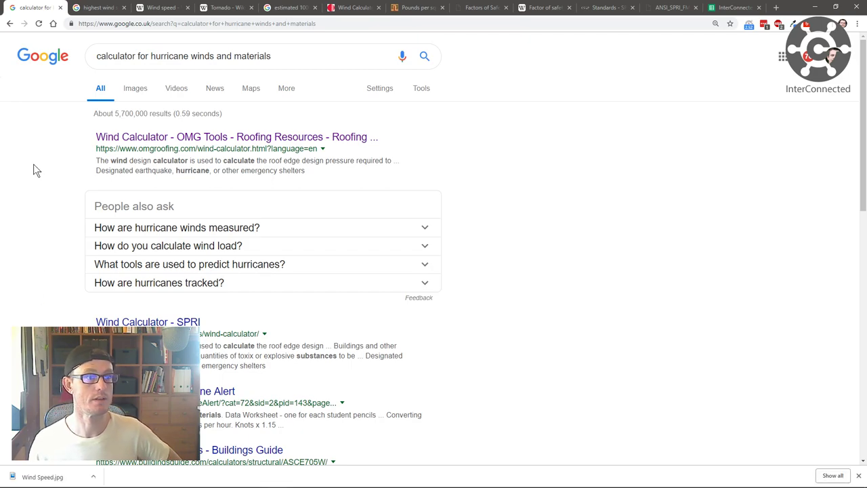
{"action": "left_click", "coordinate": [93, 8]}
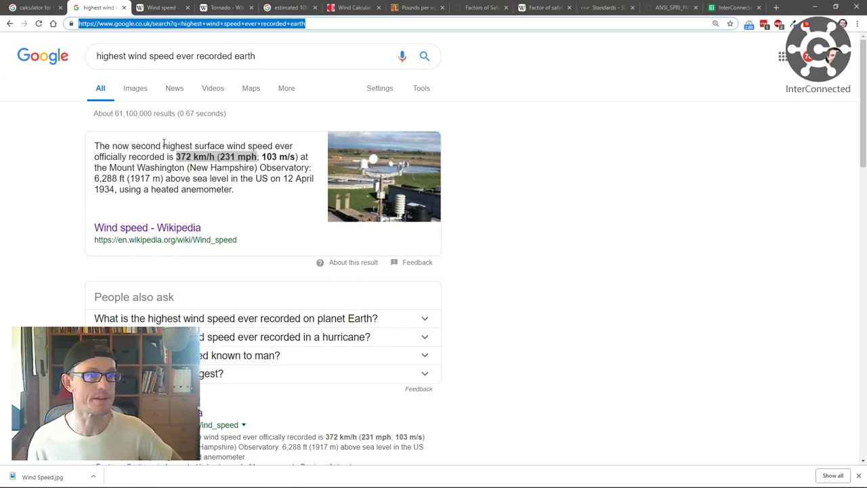
{"action": "left_click_drag", "start_coordinate": [219, 156], "coordinate": [227, 156]}
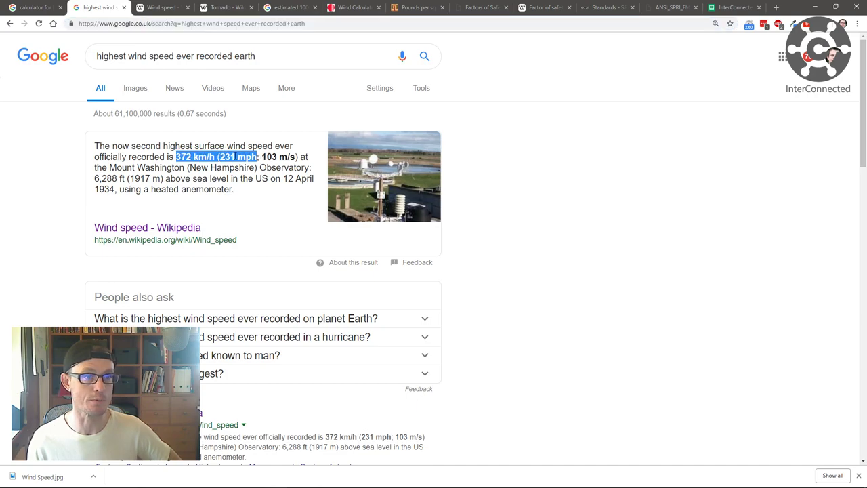
{"action": "left_click", "coordinate": [154, 7]}
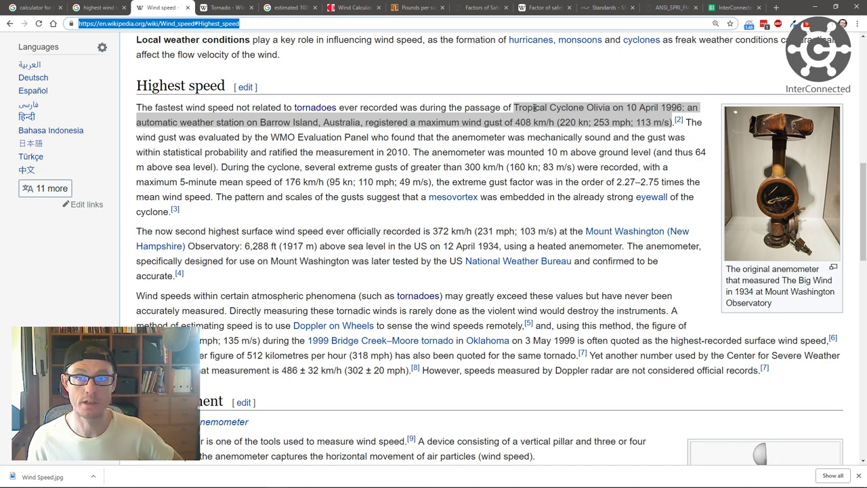
Step: Highlight the 301 ± 20 mph tornado record, then return to the 1000-year storm wind speed search
{"action": "left_click", "coordinate": [231, 10]}
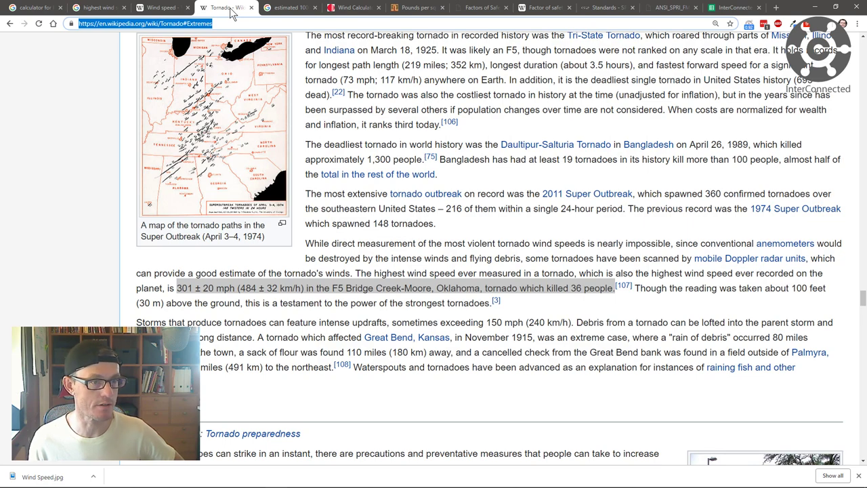
{"action": "left_click_drag", "start_coordinate": [177, 288], "coordinate": [236, 287]}
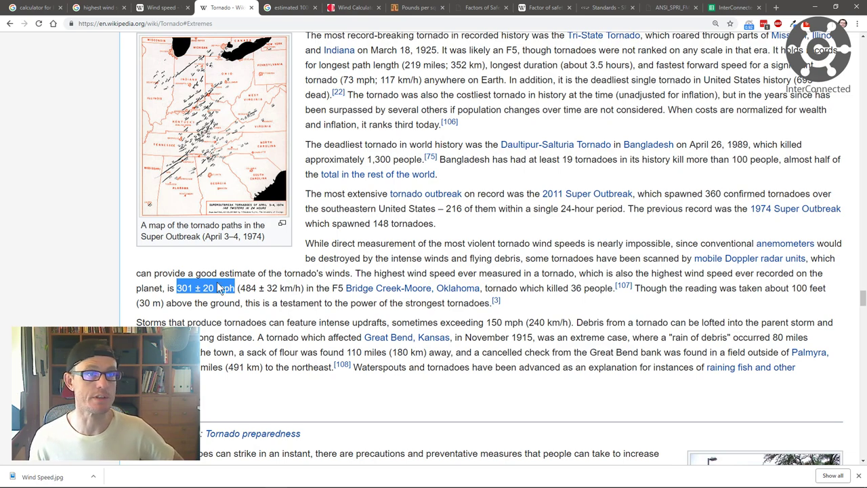
{"action": "left_click", "coordinate": [281, 9]}
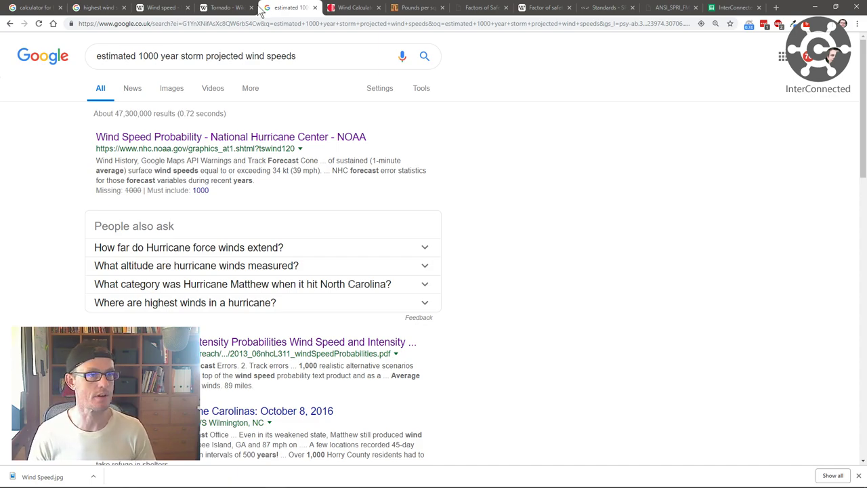
Step: Check the calculator form's 12 ft building height and Exposure category D
{"action": "left_click", "coordinate": [347, 10]}
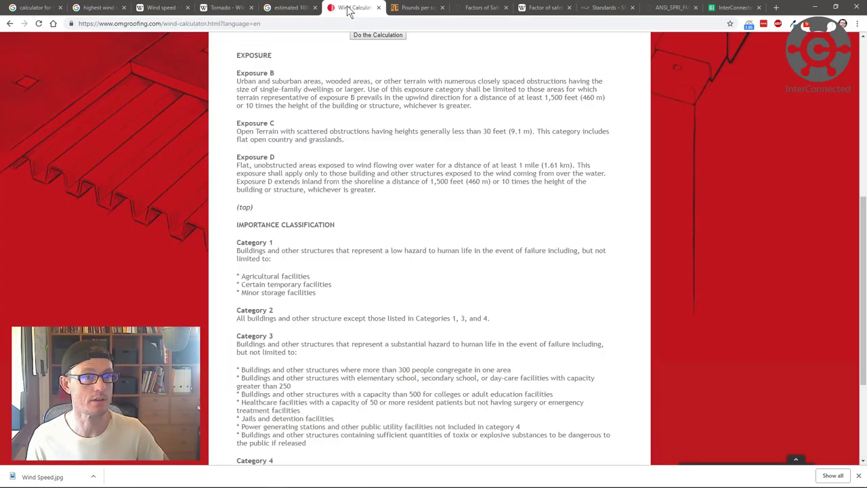
{"action": "scroll", "coordinate": [225, 147], "scroll_direction": "up", "scroll_amount": 4}
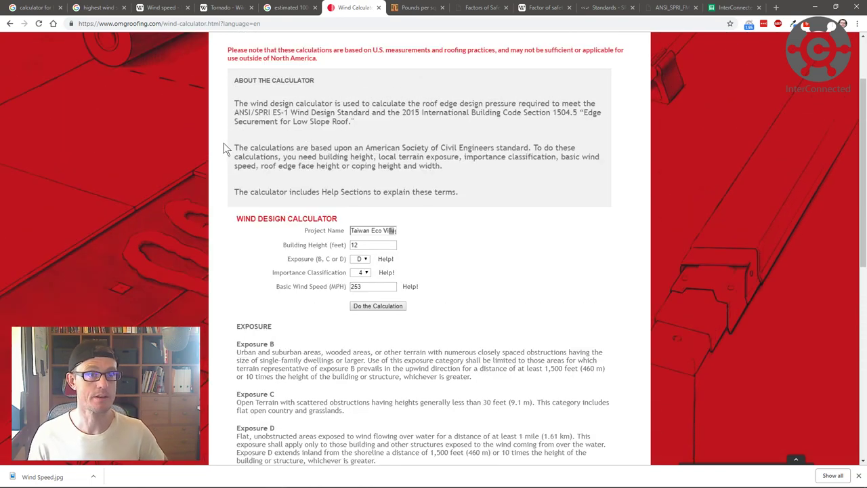
{"action": "scroll", "coordinate": [224, 143], "scroll_direction": "up", "scroll_amount": 2}
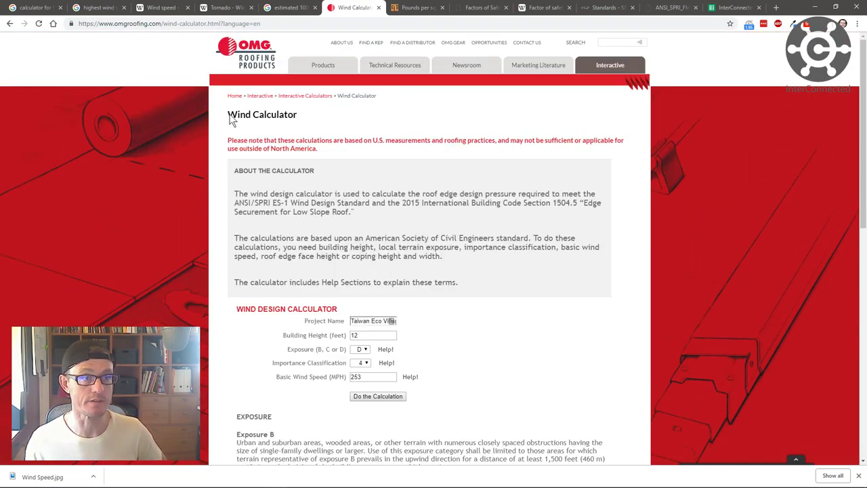
{"action": "scroll", "coordinate": [209, 311], "scroll_direction": "down", "scroll_amount": 2}
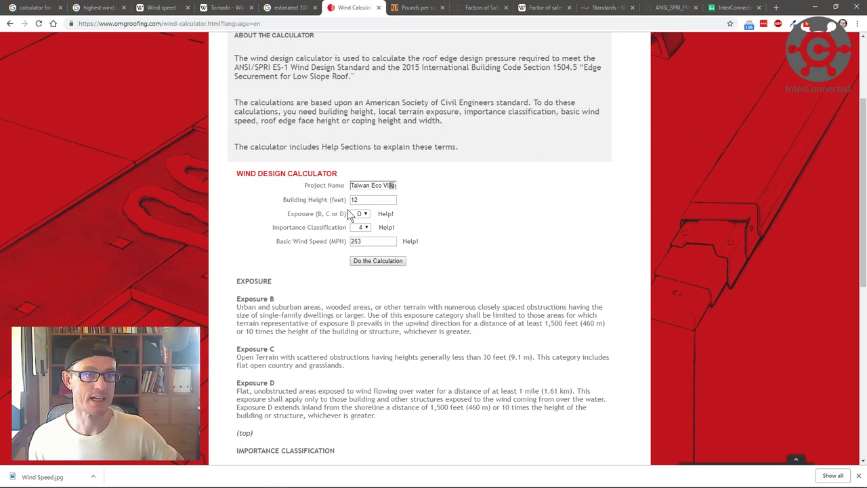
{"action": "left_click_drag", "start_coordinate": [364, 200], "coordinate": [316, 199]}
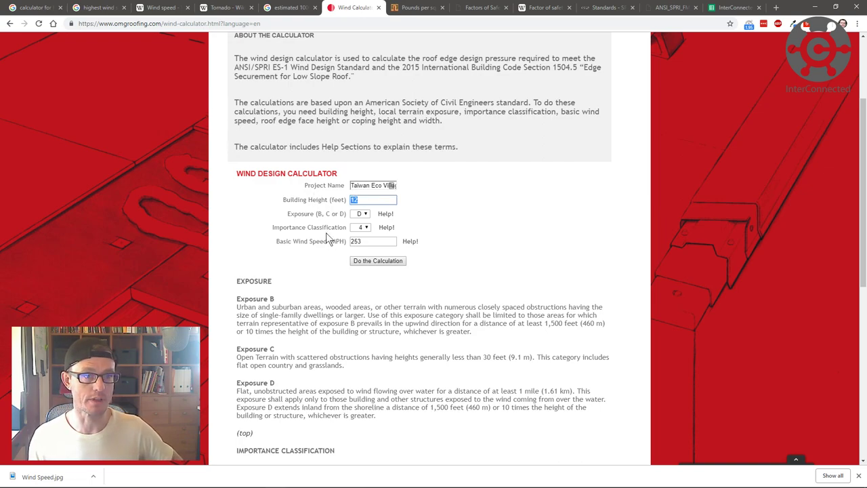
{"action": "left_click", "coordinate": [361, 215]}
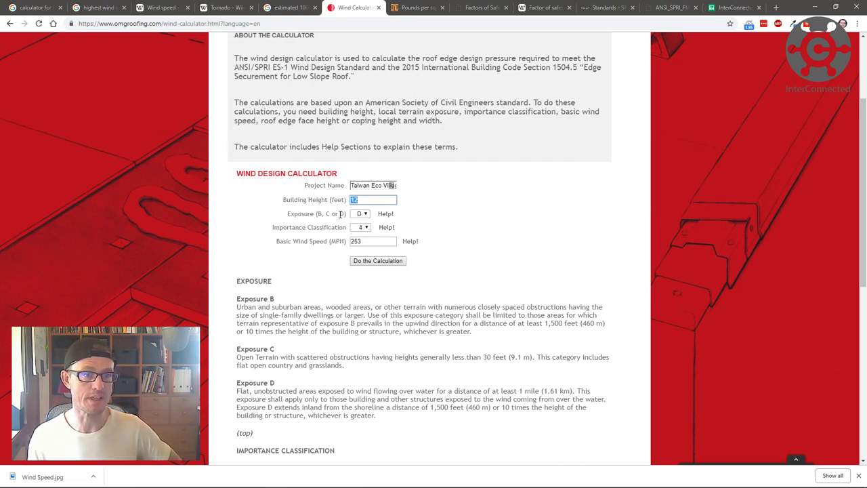
{"action": "left_click", "coordinate": [366, 219]}
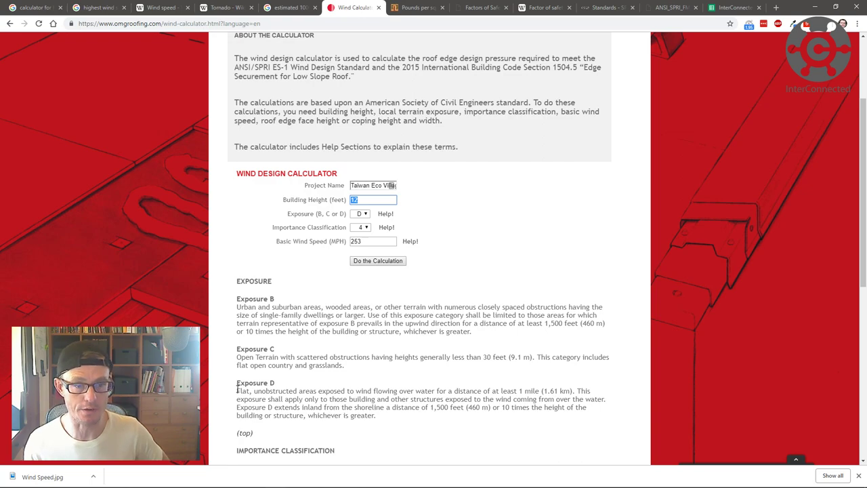
Step: Read the Exposure D definition through the 460 m distance and the Category 4 description
{"action": "left_click_drag", "start_coordinate": [237, 390], "coordinate": [503, 407]}
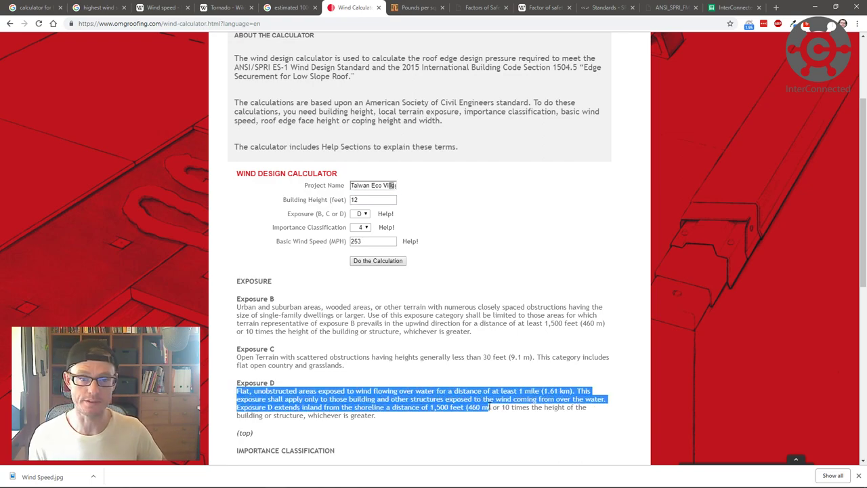
{"action": "left_click_drag", "start_coordinate": [489, 407], "coordinate": [491, 407]}
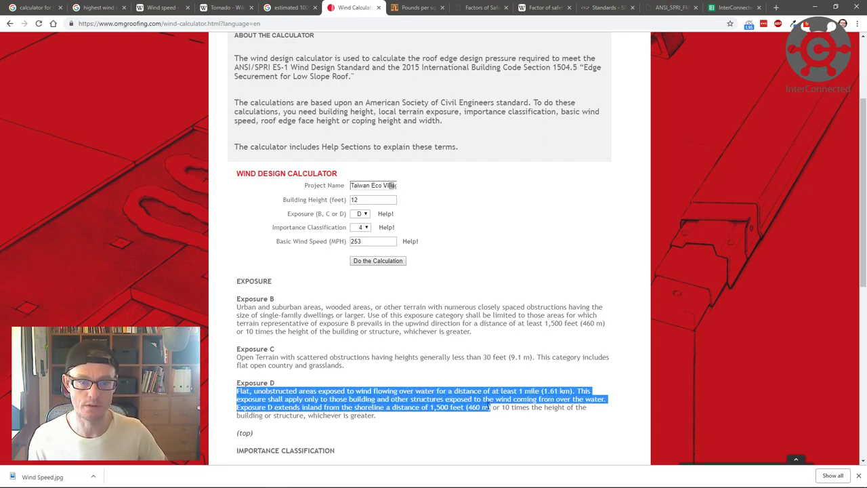
{"action": "left_click", "coordinate": [309, 383]}
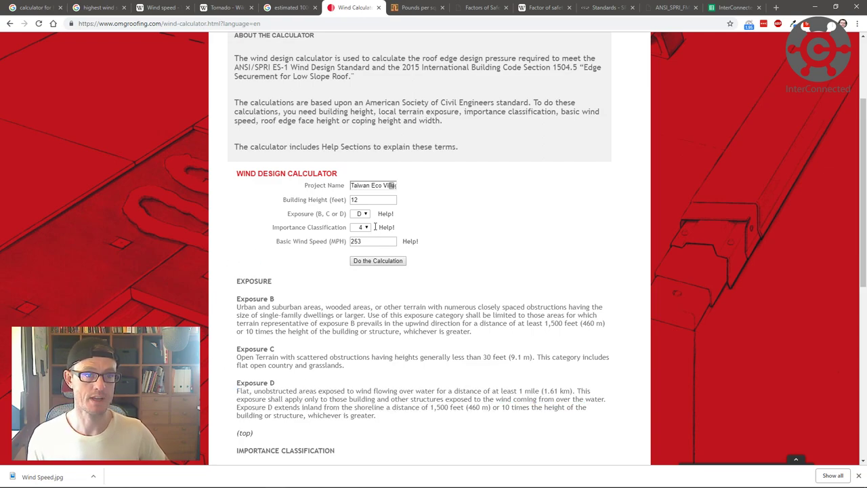
{"action": "scroll", "coordinate": [272, 384], "scroll_direction": "down", "scroll_amount": 4}
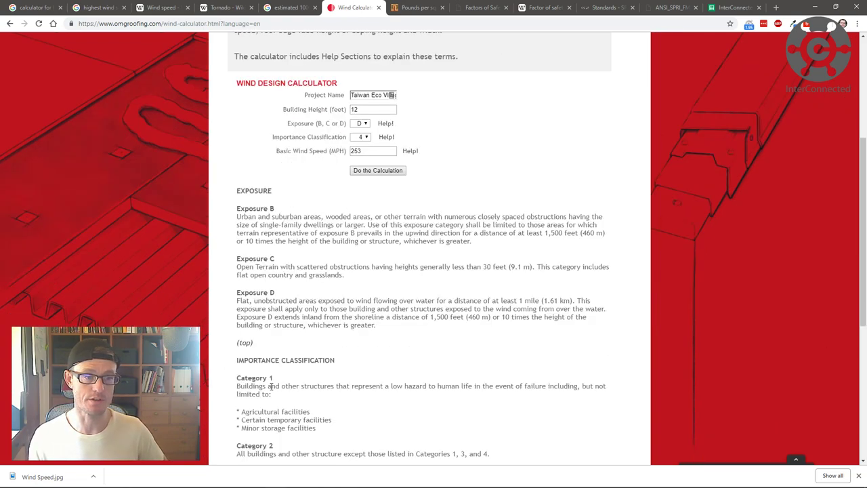
{"action": "scroll", "coordinate": [260, 369], "scroll_direction": "down", "scroll_amount": 2}
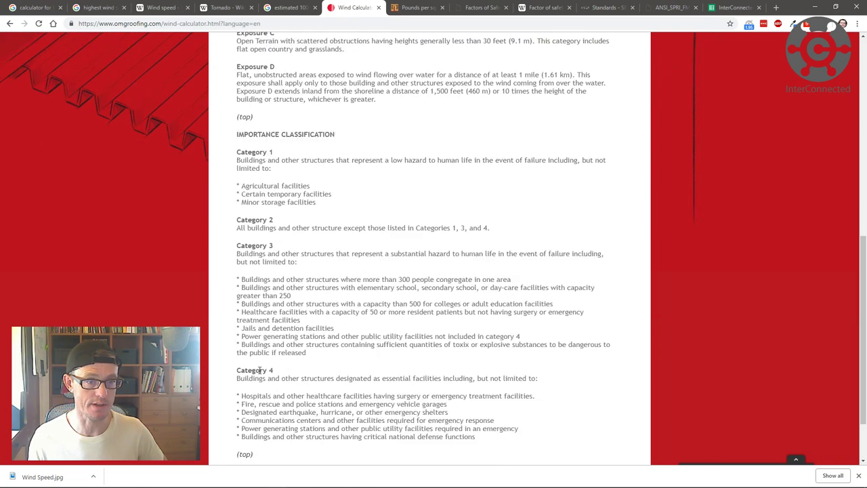
{"action": "left_click_drag", "start_coordinate": [238, 295], "coordinate": [289, 298]}
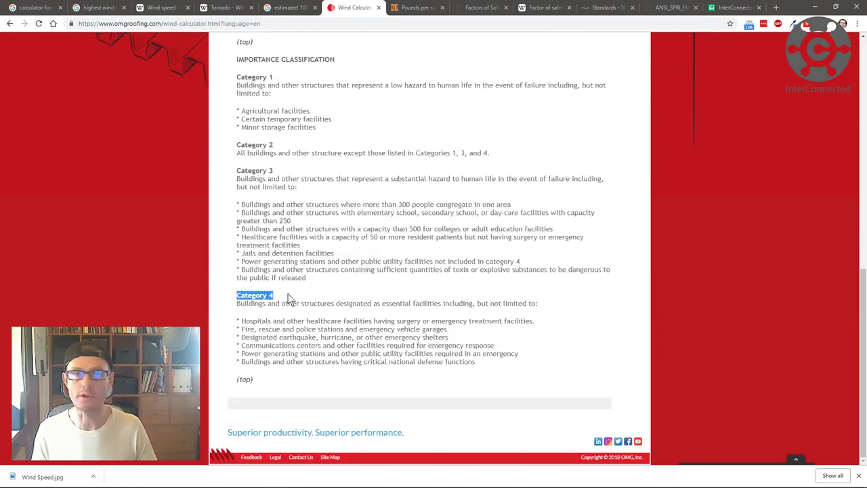
{"action": "left_click_drag", "start_coordinate": [288, 296], "coordinate": [434, 344]}
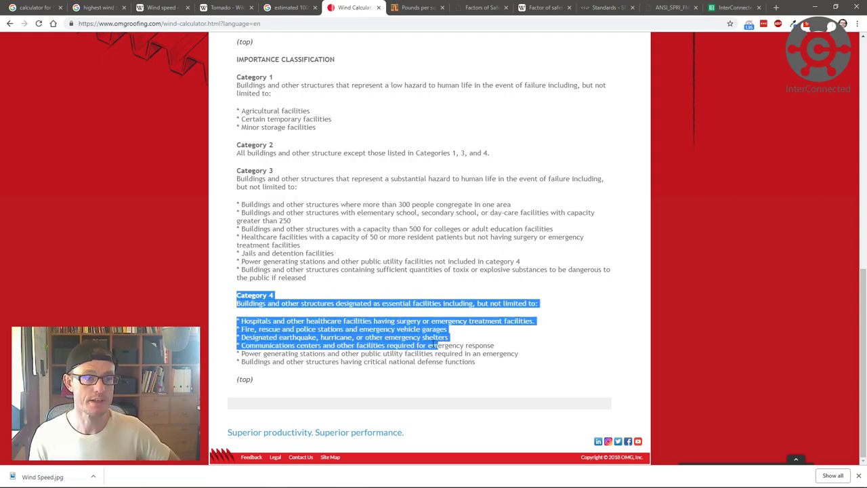
{"action": "scroll", "coordinate": [432, 344], "scroll_direction": "up", "scroll_amount": 7}
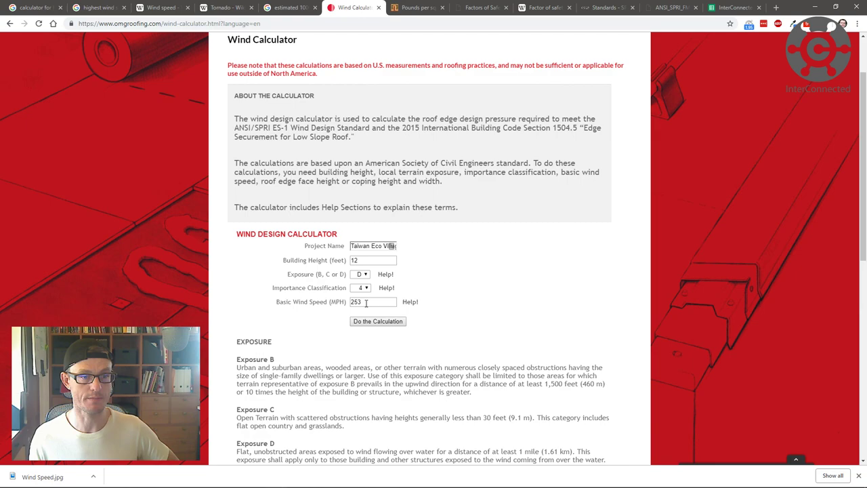
Step: Compare the 253 mph wind speed against the Wind speed and tornado record articles
{"action": "left_click_drag", "start_coordinate": [365, 302], "coordinate": [306, 302]}
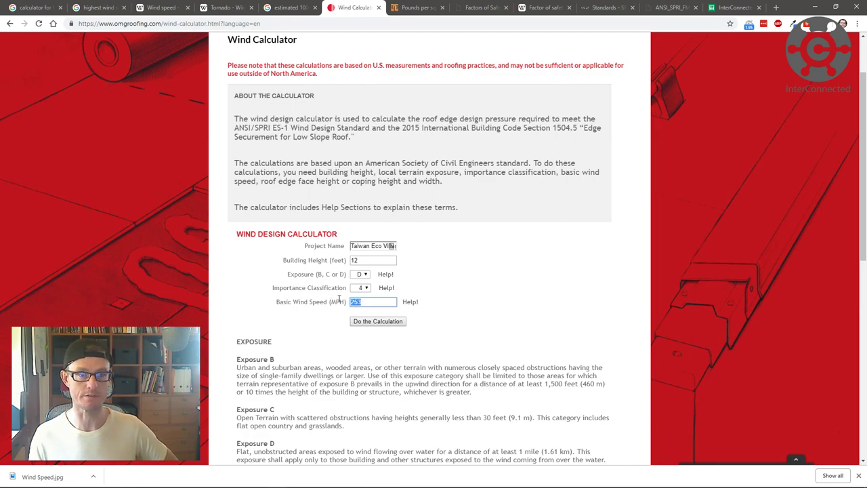
{"action": "left_click", "coordinate": [140, 9]}
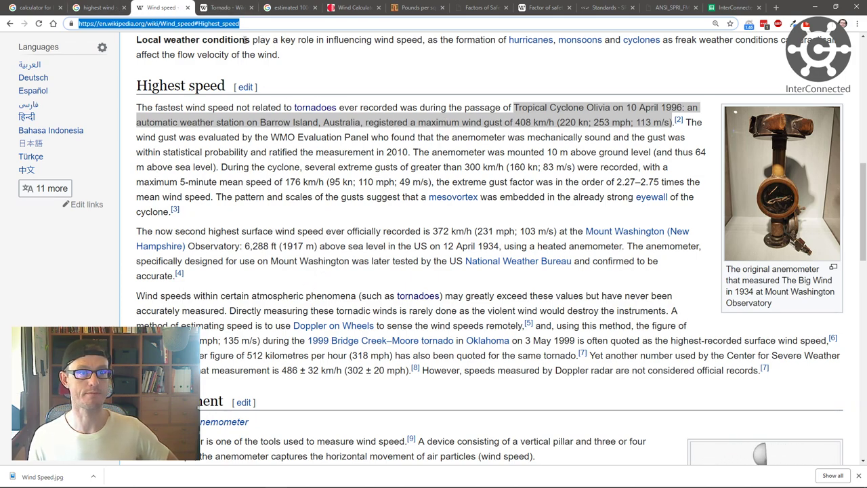
{"action": "left_click", "coordinate": [226, 9]}
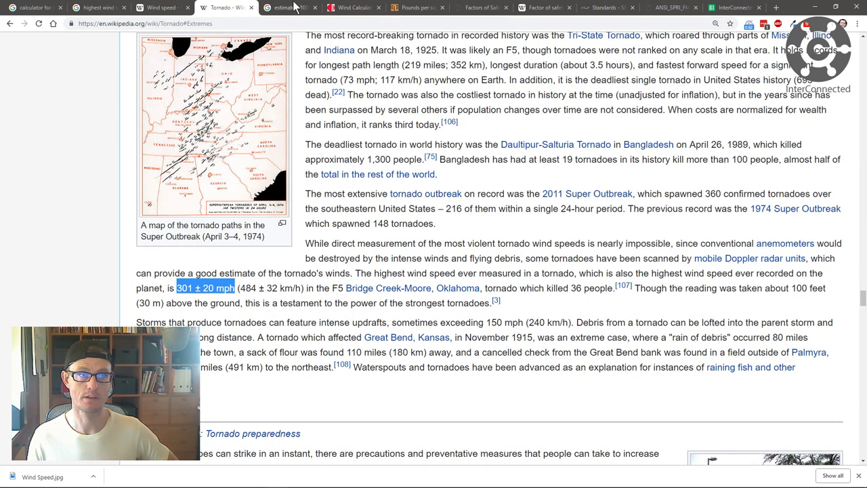
{"action": "left_click", "coordinate": [357, 10]}
Step: Run the calculation, giving 205 psf horizontal and 336 psf vertical design pressure
{"action": "left_click", "coordinate": [370, 302]}
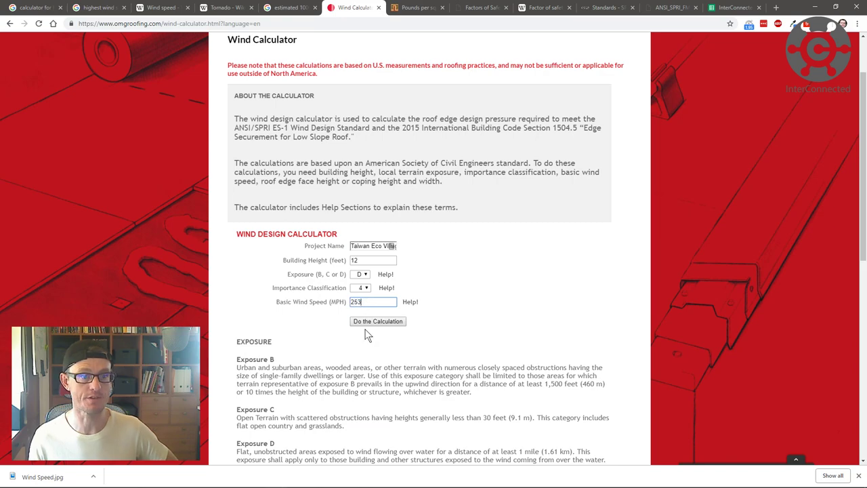
{"action": "left_click", "coordinate": [370, 325]}
{"action": "left_click", "coordinate": [369, 321]}
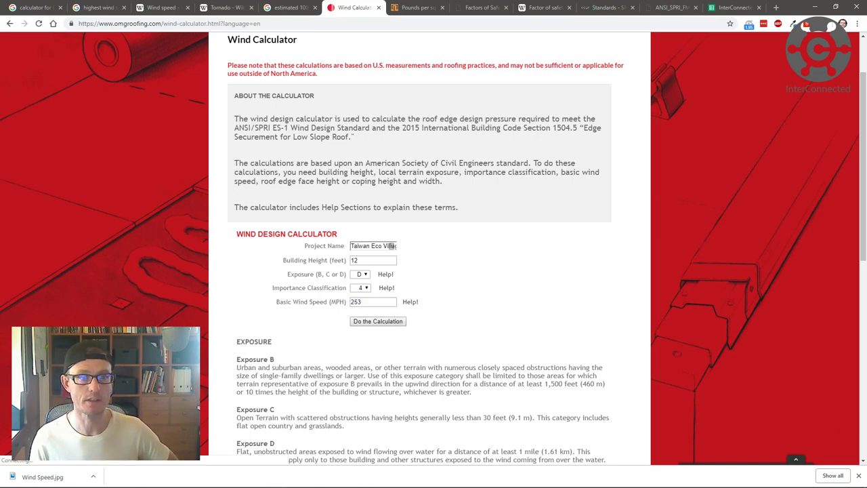
{"action": "scroll", "coordinate": [391, 246], "scroll_direction": "down", "scroll_amount": 1}
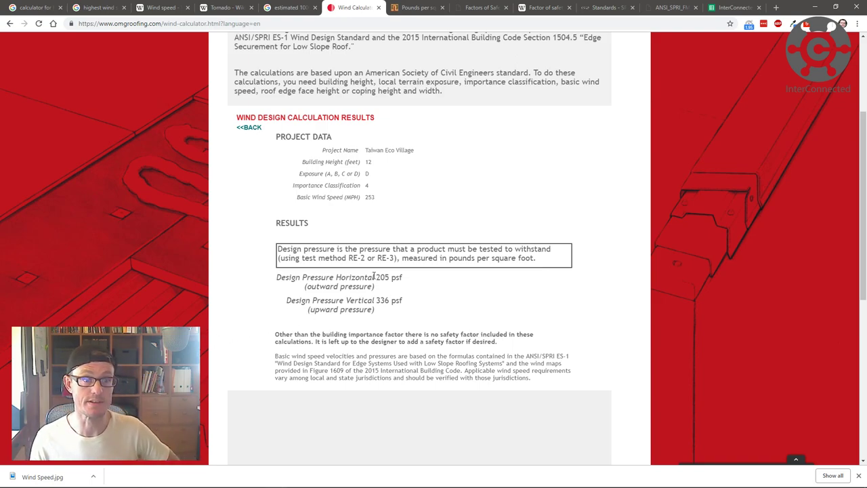
{"action": "left_click_drag", "start_coordinate": [375, 278], "coordinate": [404, 279]}
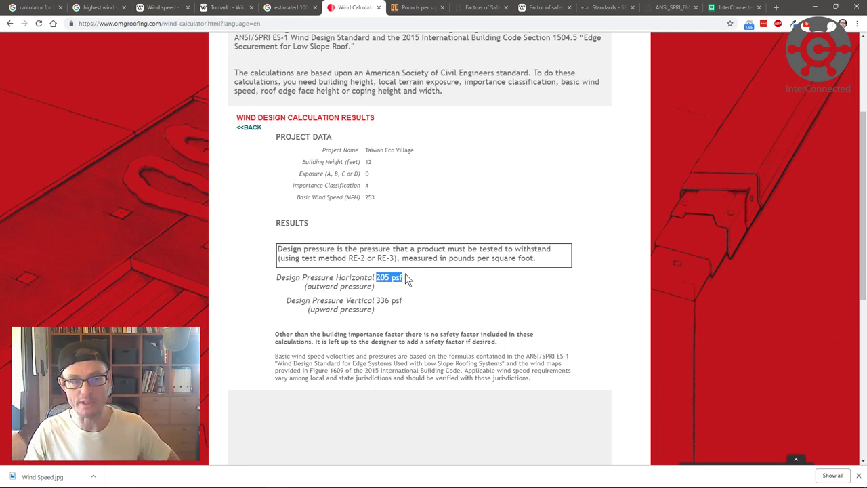
{"action": "left_click_drag", "start_coordinate": [333, 309], "coordinate": [374, 310]}
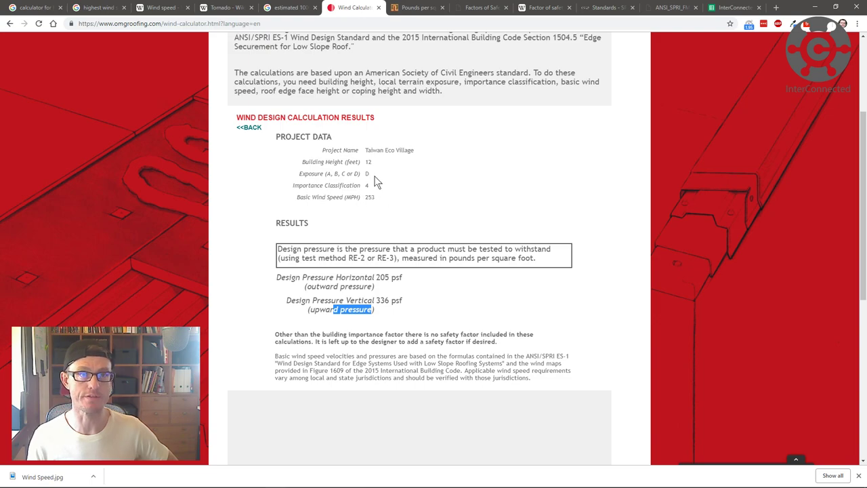
Step: Copy 336 psf from the results and paste it over 537 in the converter, giving 1640.496 kg/m2
{"action": "left_click", "coordinate": [410, 8]}
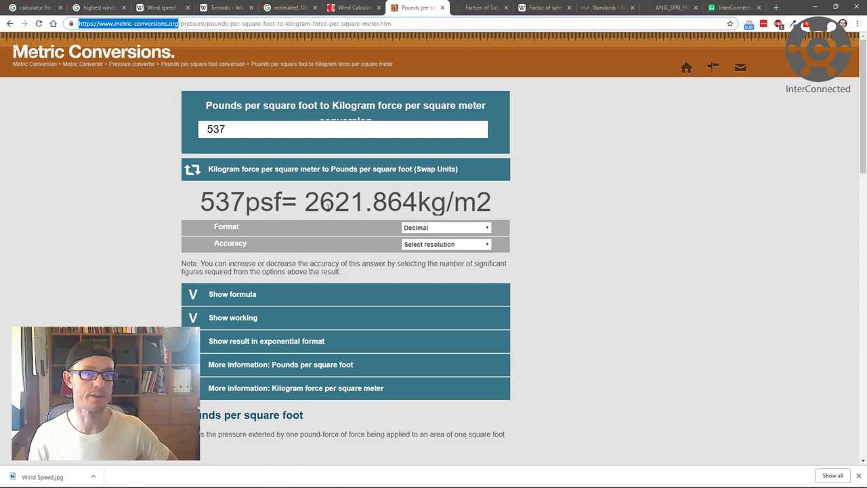
{"action": "left_click", "coordinate": [342, 10]}
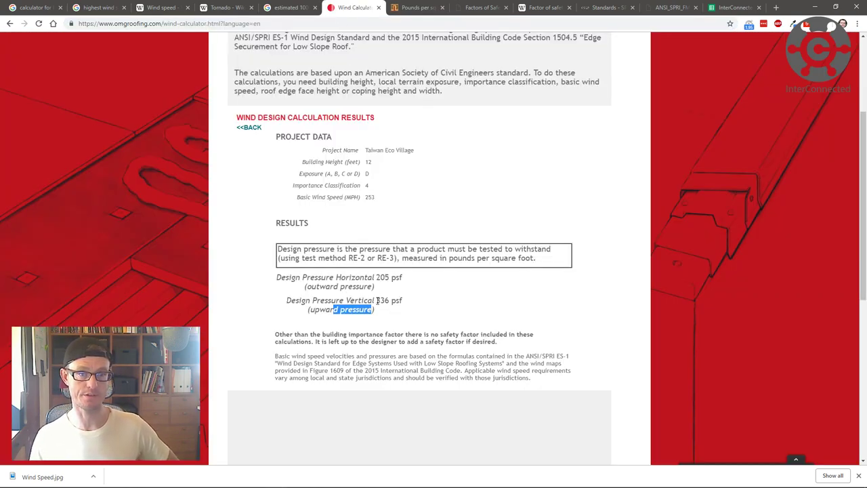
{"action": "double_click", "coordinate": [381, 300]}
{"action": "right_click", "coordinate": [386, 307]}
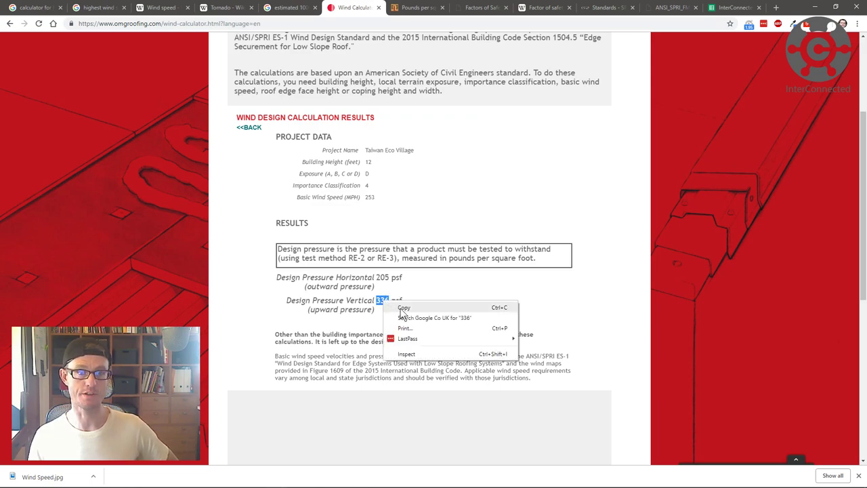
{"action": "left_click", "coordinate": [403, 307]}
{"action": "left_click", "coordinate": [415, 7]}
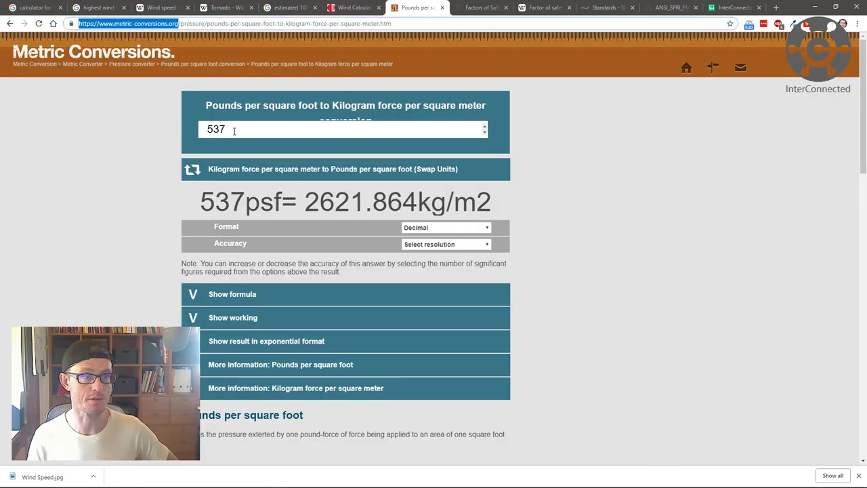
{"action": "left_click_drag", "start_coordinate": [235, 132], "coordinate": [126, 127]}
{"action": "key", "text": "ctrl+v"}
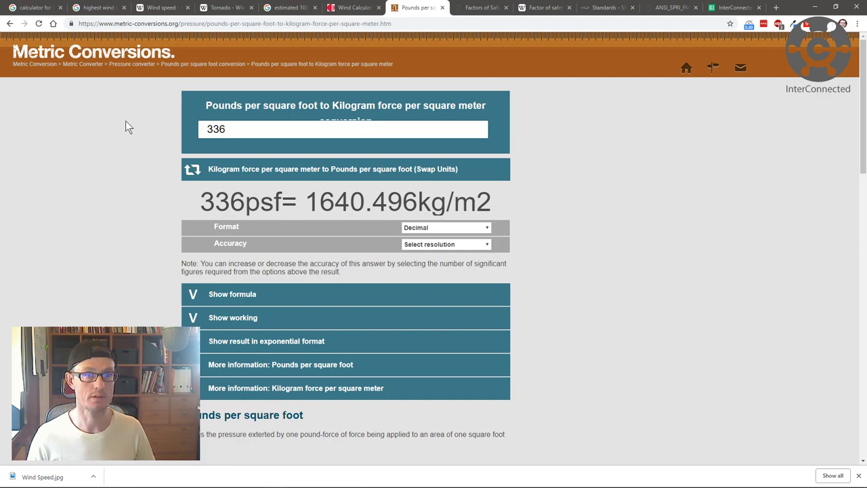
{"action": "left_click_drag", "start_coordinate": [309, 201], "coordinate": [368, 202]}
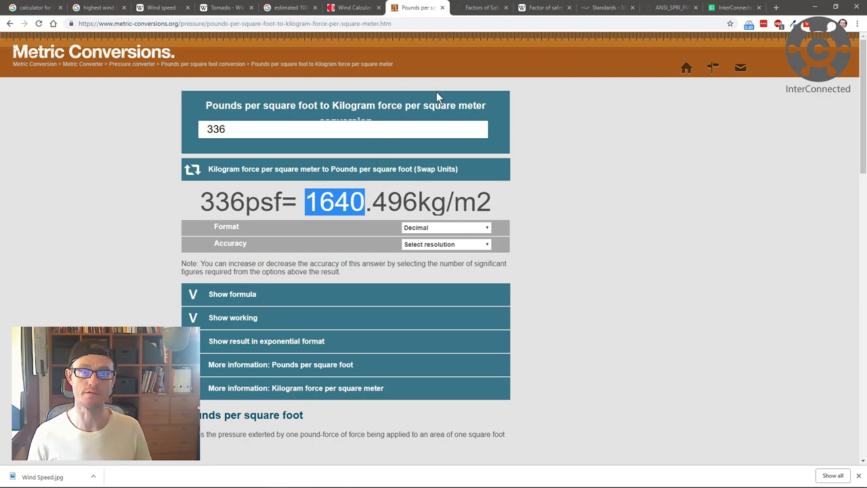
Step: Glance at the factor-of-safety table, then highlight the calculator's ANSI/SPRI ES-1 standard reference
{"action": "left_click", "coordinate": [481, 9]}
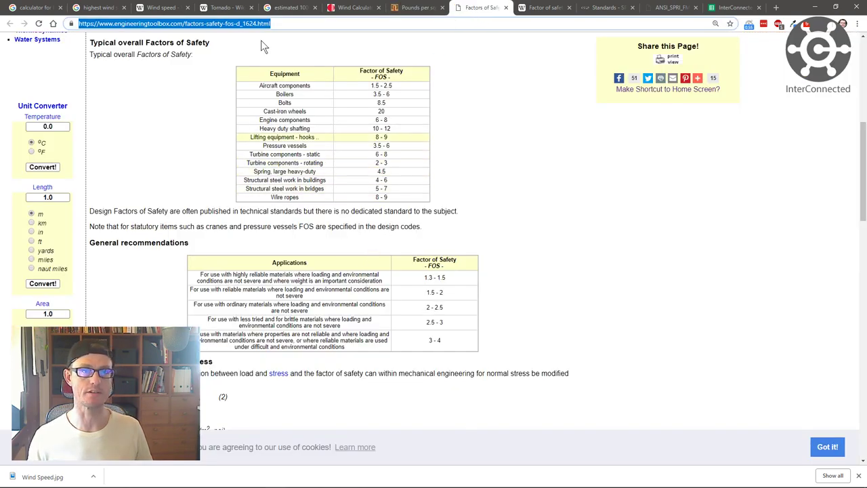
{"action": "left_click", "coordinate": [410, 8]}
{"action": "left_click", "coordinate": [352, 8]}
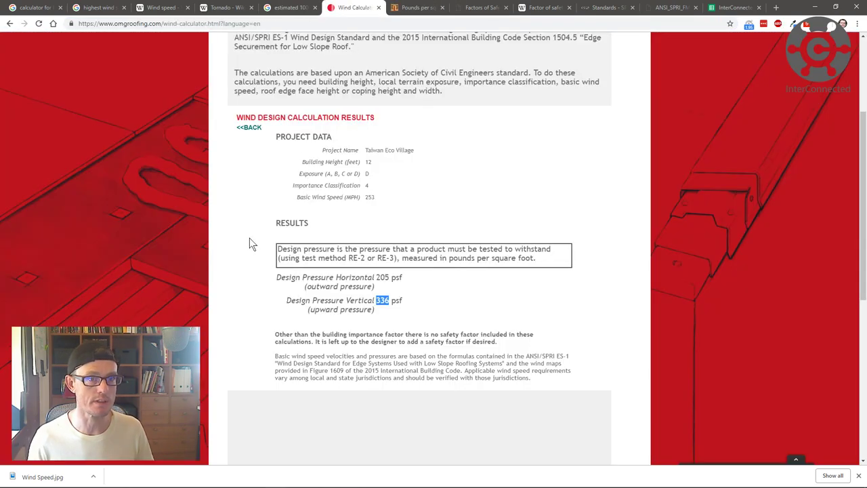
{"action": "scroll", "coordinate": [250, 238], "scroll_direction": "up", "scroll_amount": 3}
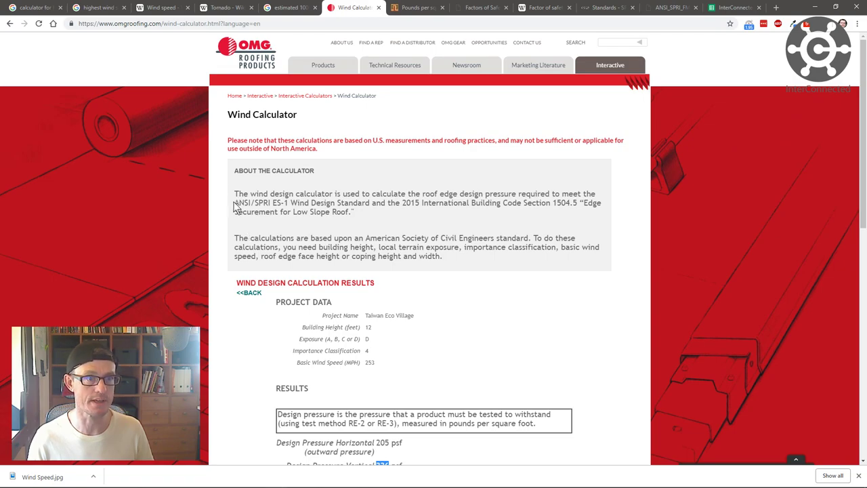
{"action": "left_click_drag", "start_coordinate": [235, 203], "coordinate": [606, 209]}
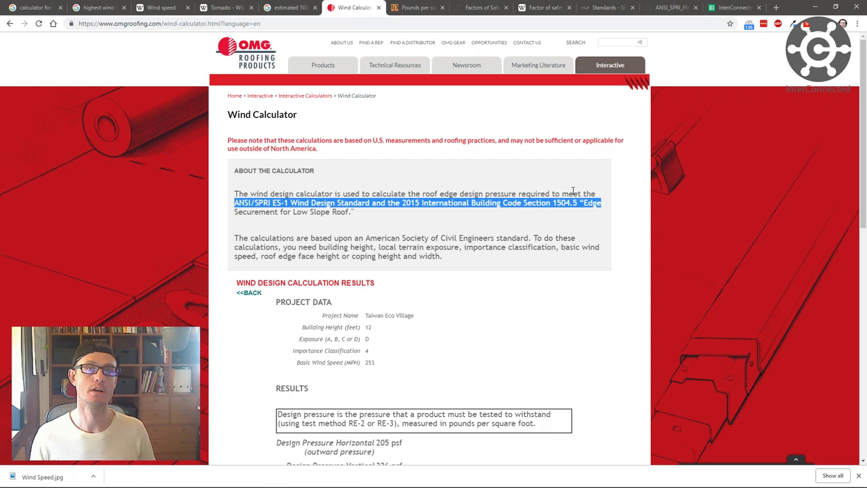
Step: View the SPRI standards list and ES-1 2017 PDF, ending on Wikipedia's 2.0 building safety factor
{"action": "left_click", "coordinate": [608, 8]}
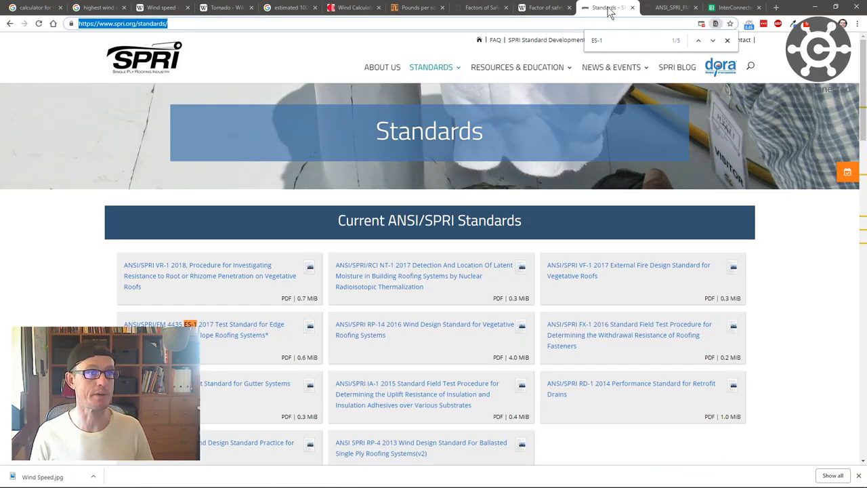
{"action": "left_click", "coordinate": [672, 8]}
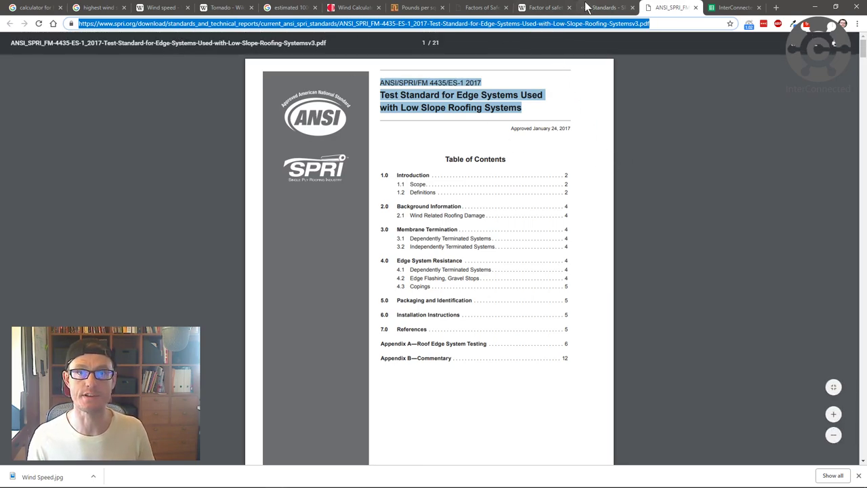
{"action": "left_click", "coordinate": [606, 9]}
{"action": "left_click", "coordinate": [542, 8]}
{"action": "left_click", "coordinate": [477, 9]}
{"action": "left_click", "coordinate": [532, 8]}
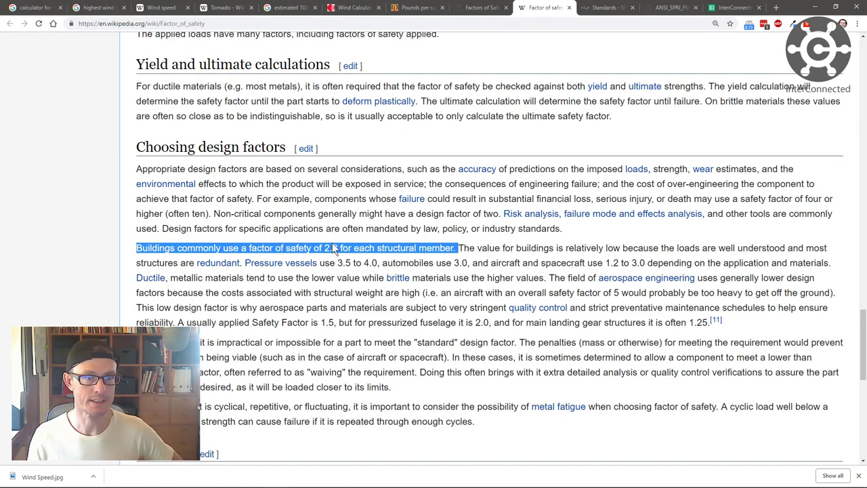
Step: Cycle through the safety-factor pages and the 336 psf conversion, ending on SPRI's ANSI/SPRI standards list
{"action": "left_click", "coordinate": [471, 8]}
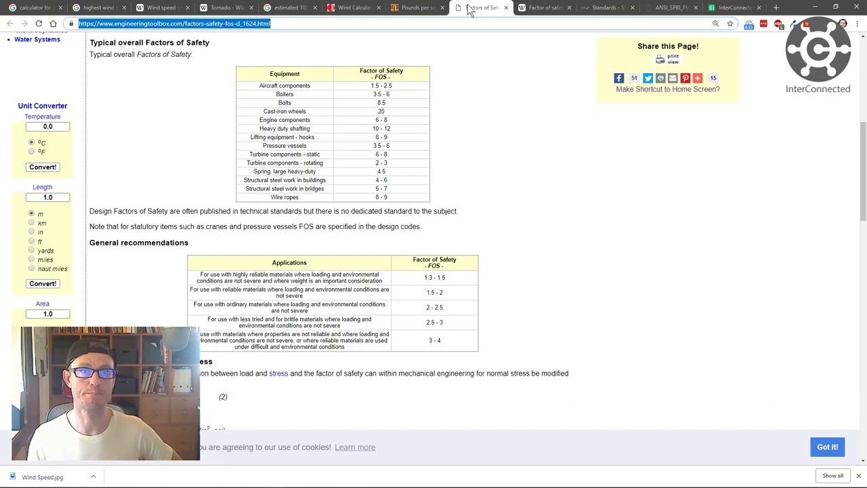
{"action": "left_click", "coordinate": [422, 8]}
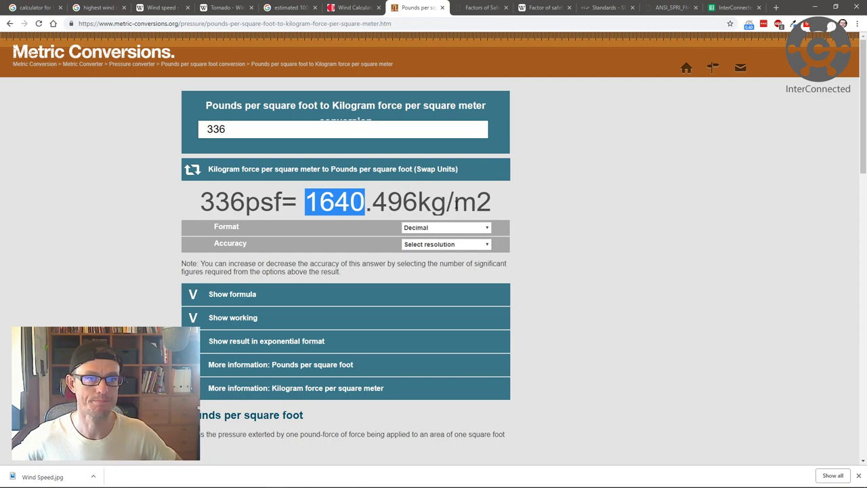
{"action": "left_click", "coordinate": [482, 8]}
{"action": "left_click", "coordinate": [541, 9]}
{"action": "left_click", "coordinate": [602, 7]}
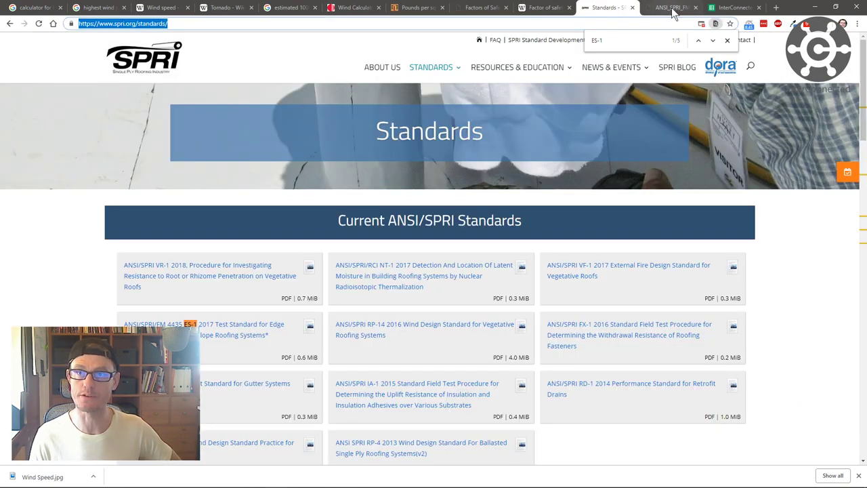
Step: In the wind speed sheet, check the F5 Tornado and Cyclone Olivia rows and the 336 value in I10
{"action": "left_click", "coordinate": [671, 7]}
{"action": "left_click", "coordinate": [732, 7]}
{"action": "left_click", "coordinate": [53, 217]}
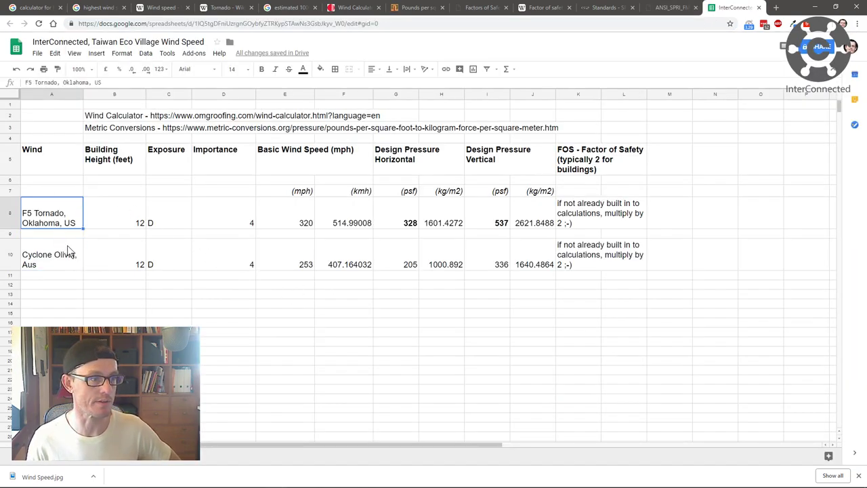
{"action": "left_click", "coordinate": [67, 247]}
{"action": "left_click", "coordinate": [480, 264]}
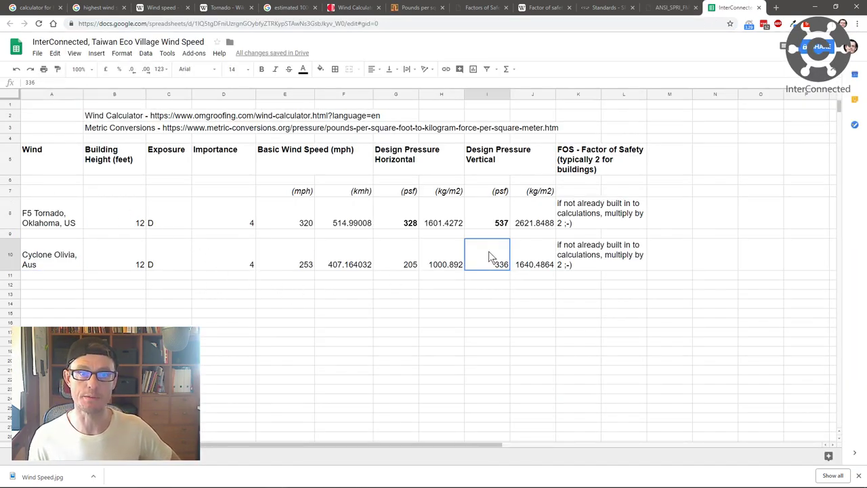
{"action": "left_click", "coordinate": [48, 216]}
{"action": "left_click", "coordinate": [10, 220]}
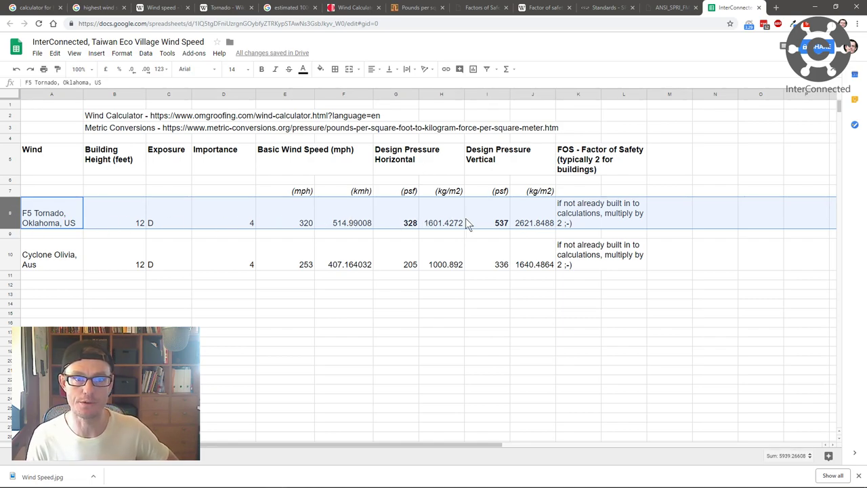
Step: Inspect the kg/m2 conversion formulas in J8 and J10, showing 1000.892 and 1640.4864
{"action": "left_click", "coordinate": [532, 224]}
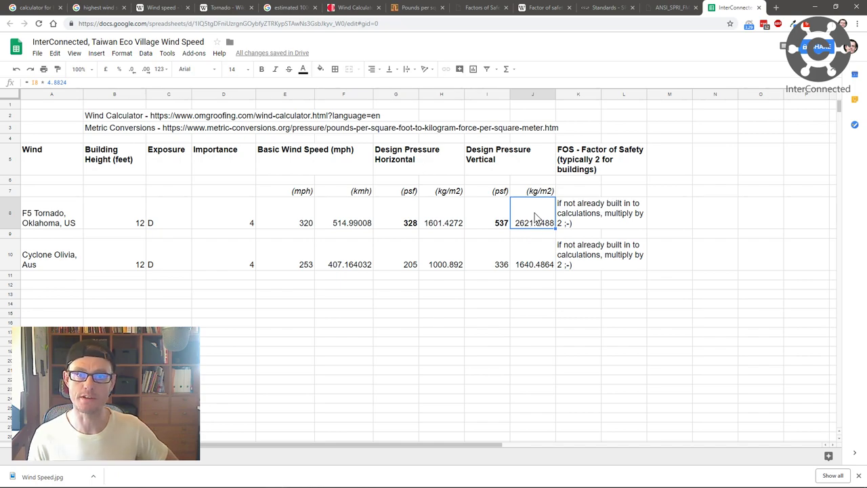
{"action": "left_click", "coordinate": [523, 270]}
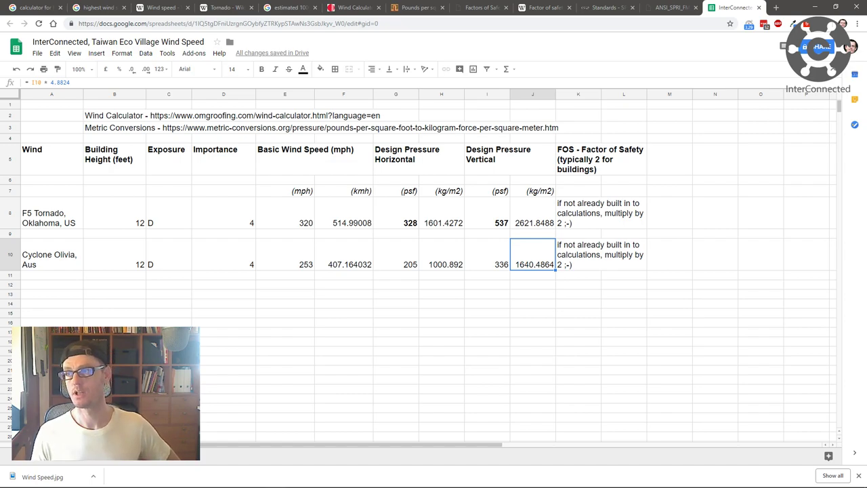
{"action": "left_click", "coordinate": [516, 217]}
{"action": "left_click", "coordinate": [533, 263]}
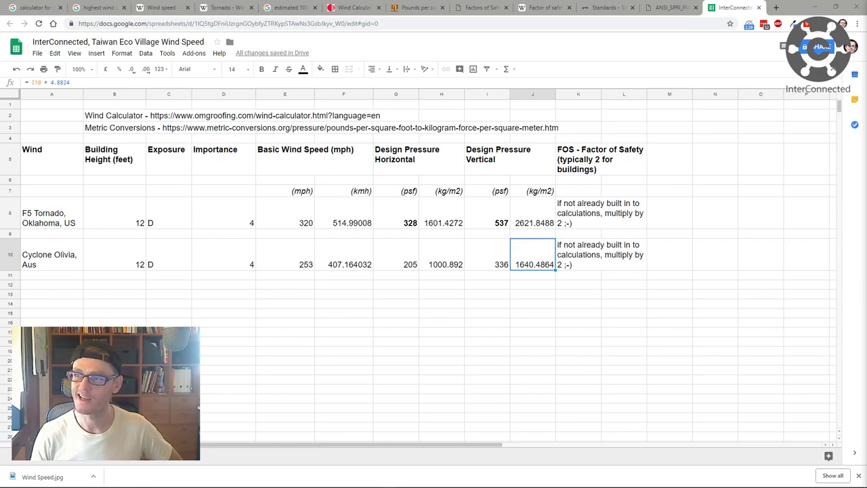
{"action": "mouse_move", "coordinate": [476, 479]}
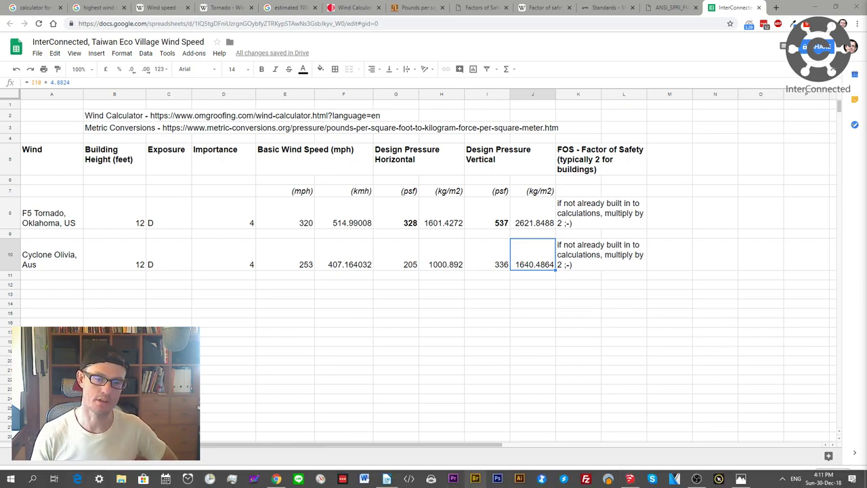
Step: Orbit the Eco Village Taiwan V1 model to a higher overview of its green roof and bamboo windbreaks
{"action": "left_click", "coordinate": [629, 479]}
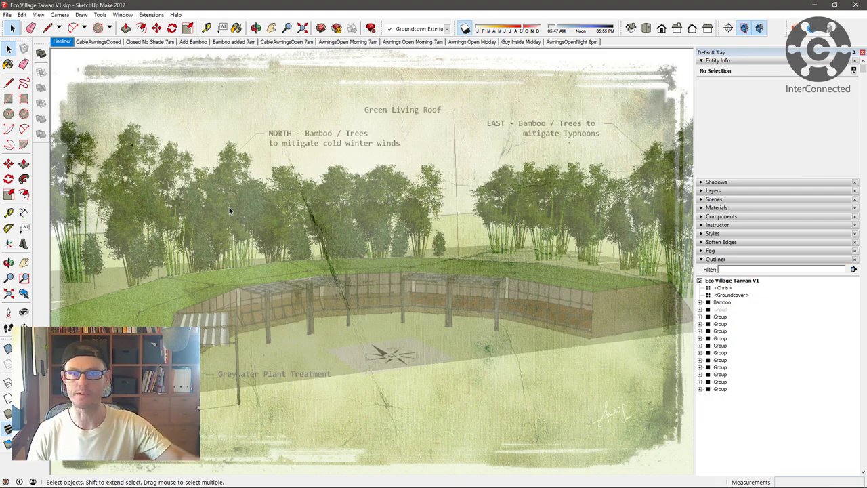
{"action": "key", "text": "o"}
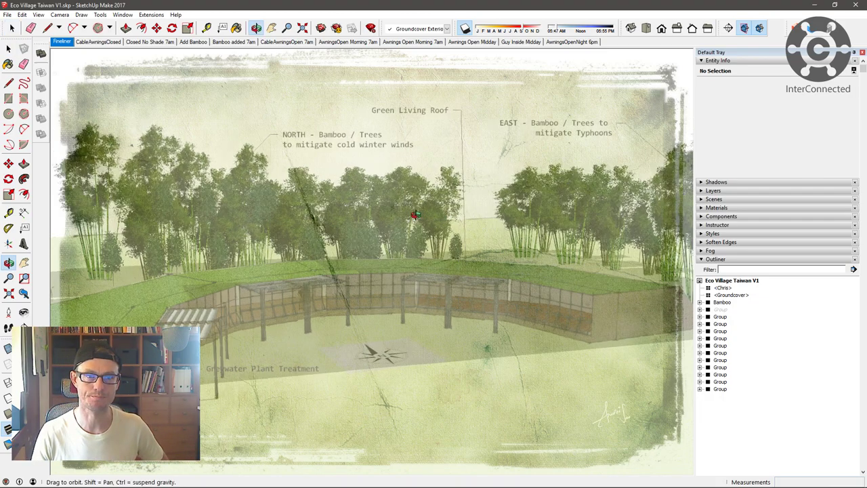
{"action": "left_click_drag", "start_coordinate": [465, 224], "coordinate": [579, 248]}
{"action": "key", "text": "space"}
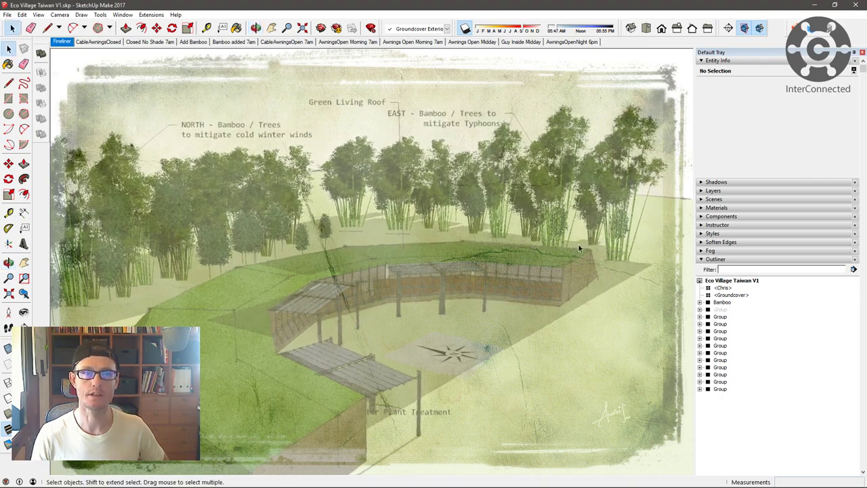